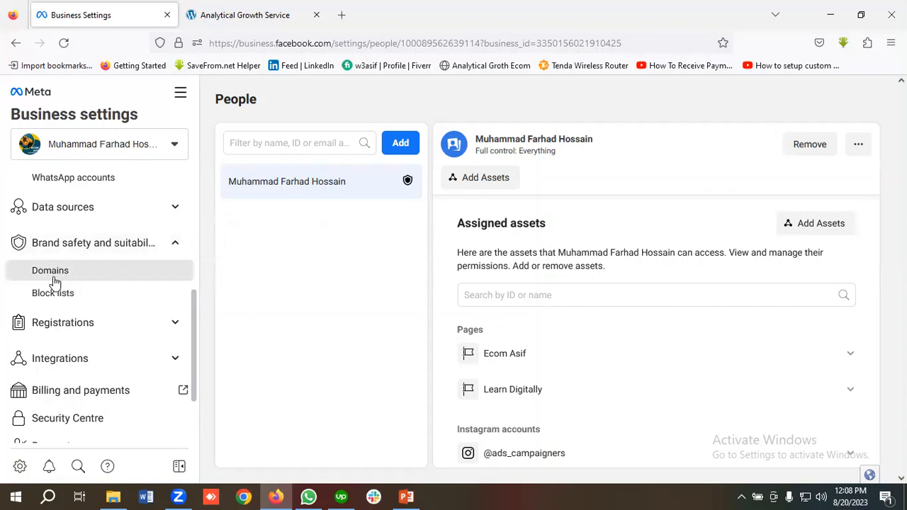
# Step: Open the business's Domains settings and start creating a new domain
pyautogui.click(66, 277)
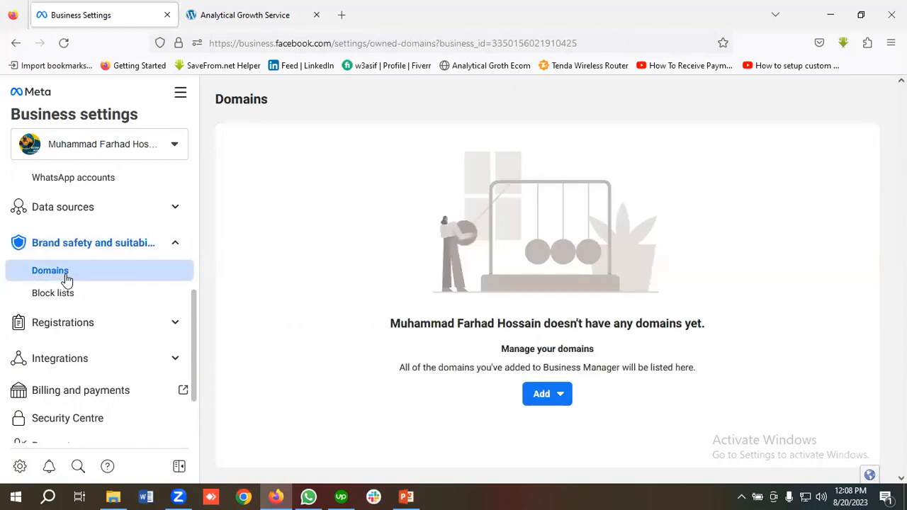
pyautogui.click(544, 394)
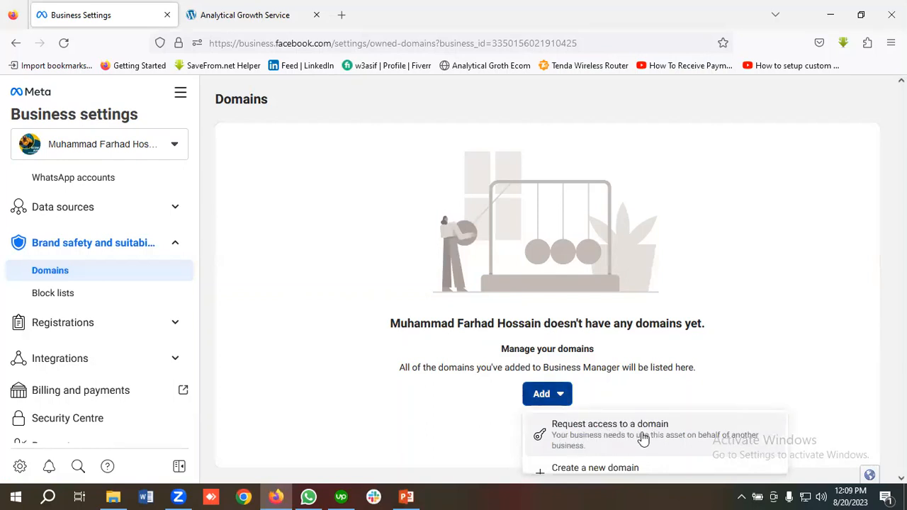
pyautogui.scroll(-1, 613, 433)
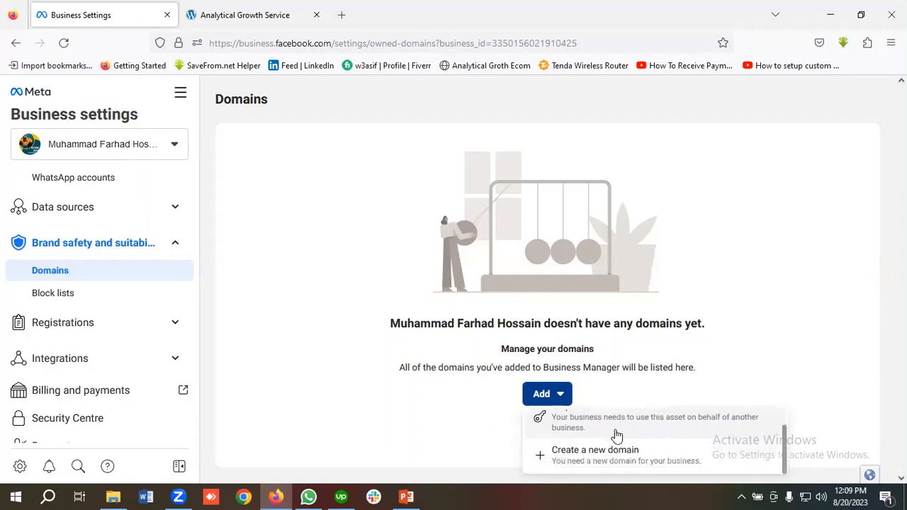
pyautogui.click(588, 457)
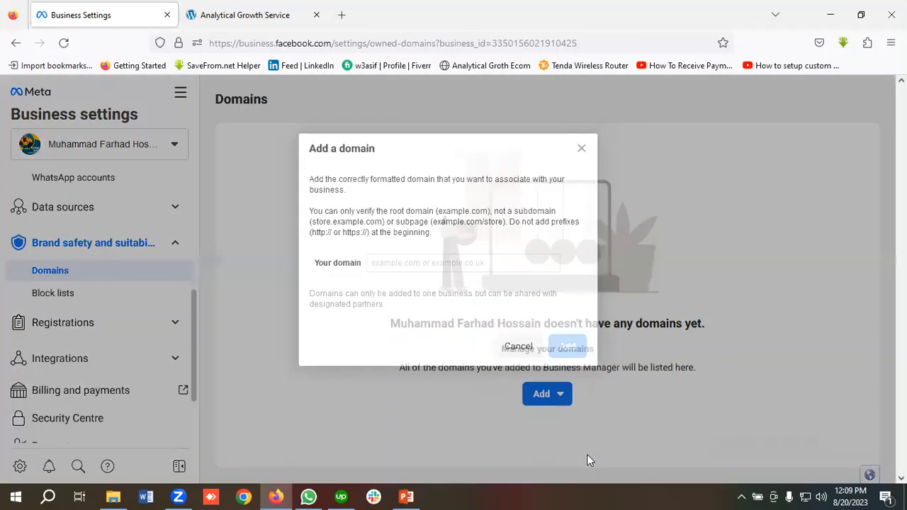
pyautogui.click(408, 264)
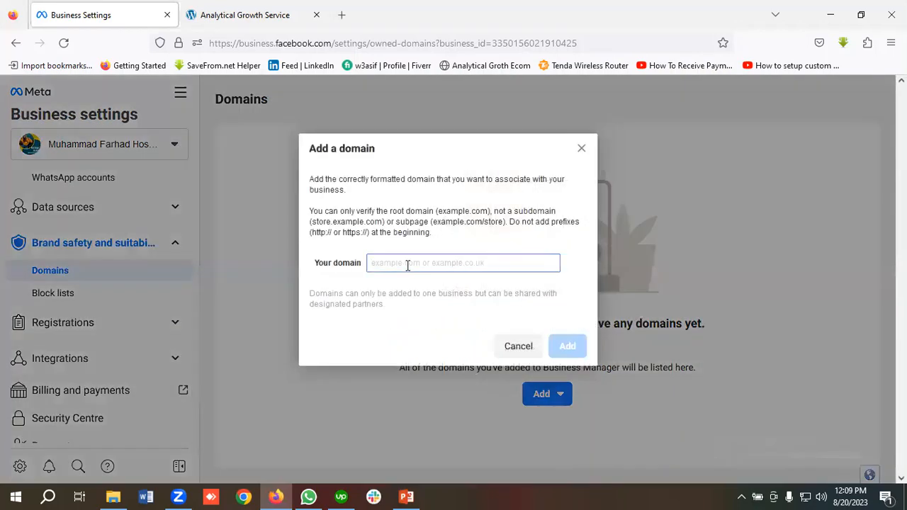
# Step: Copy the website's full address from the open Analytical Growth Service page
pyautogui.click(259, 13)
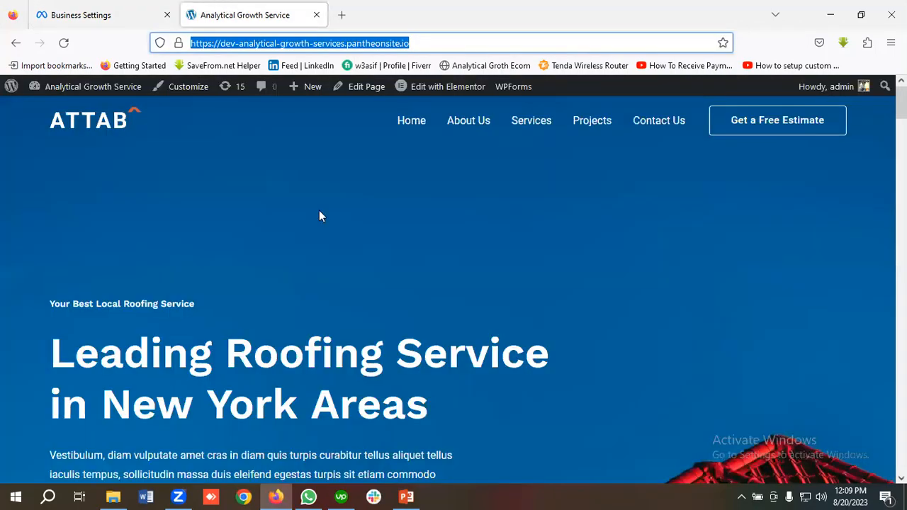
pyautogui.click(287, 241)
pyautogui.scroll(-2, 252, 304)
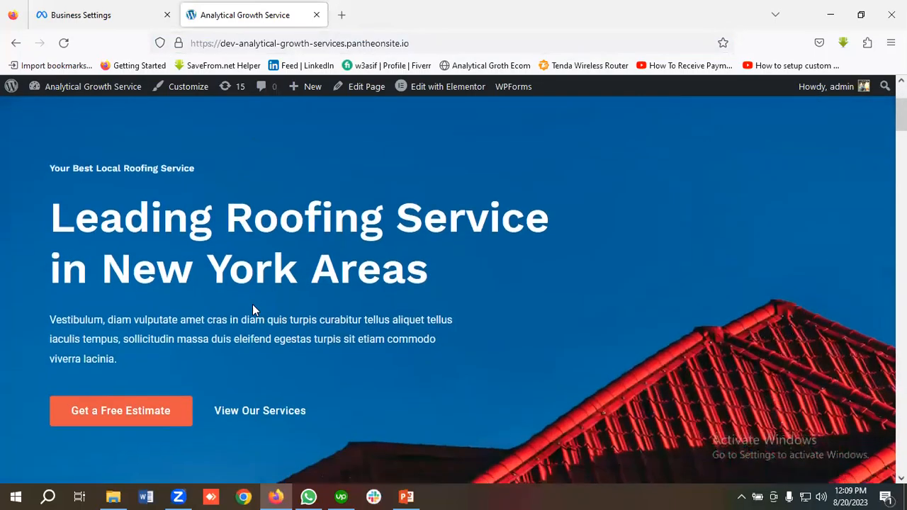
pyautogui.scroll(2, 252, 304)
pyautogui.scroll(-6, 252, 304)
pyautogui.scroll(3, 307, 296)
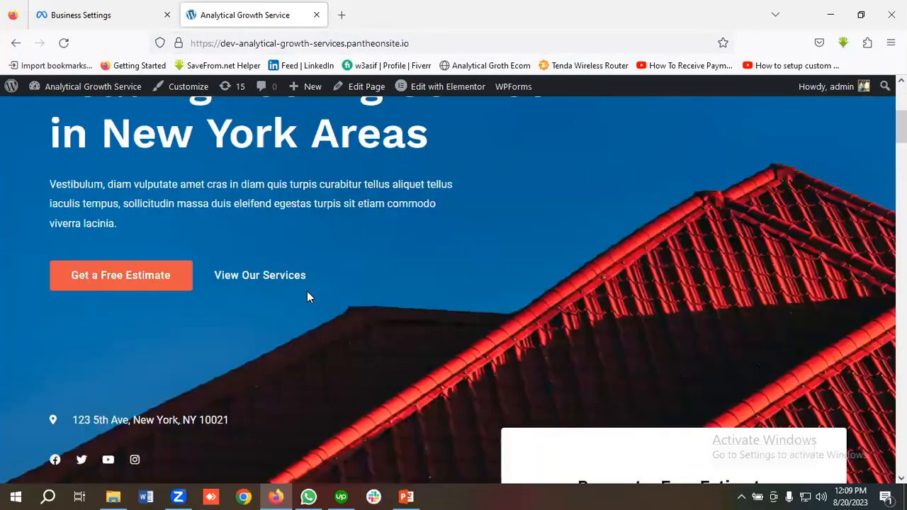
pyautogui.scroll(4, 241, 90)
pyautogui.click(240, 42)
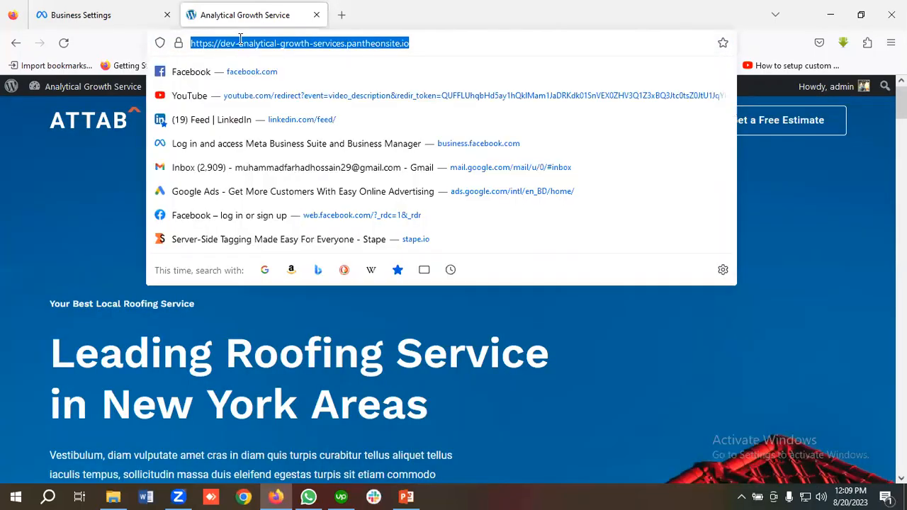
pyautogui.rightClick(240, 43)
pyautogui.click(264, 117)
pyautogui.click(129, 18)
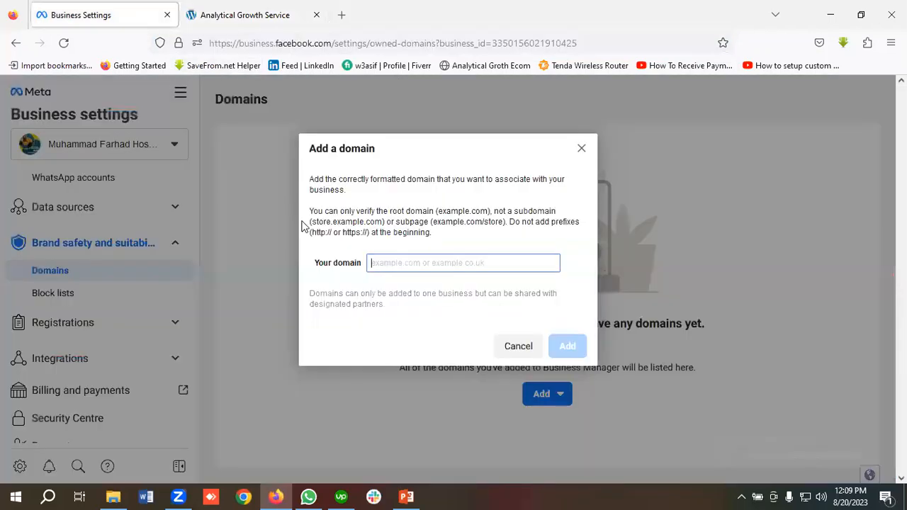
pyautogui.click(394, 266)
pyautogui.hotkey('ctrl', 'v')
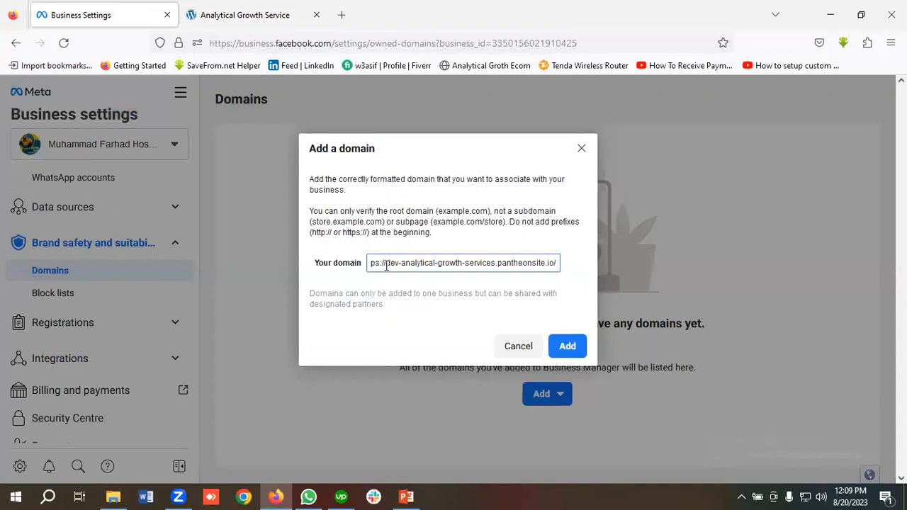
pyautogui.press('BackSpace')
pyautogui.press('BackSpace')
pyautogui.press('BackSpace')
pyautogui.press('BackSpace')
pyautogui.press('BackSpace')
pyautogui.press('BackSpace')
pyautogui.press('BackSpace')
pyautogui.press('BackSpace')
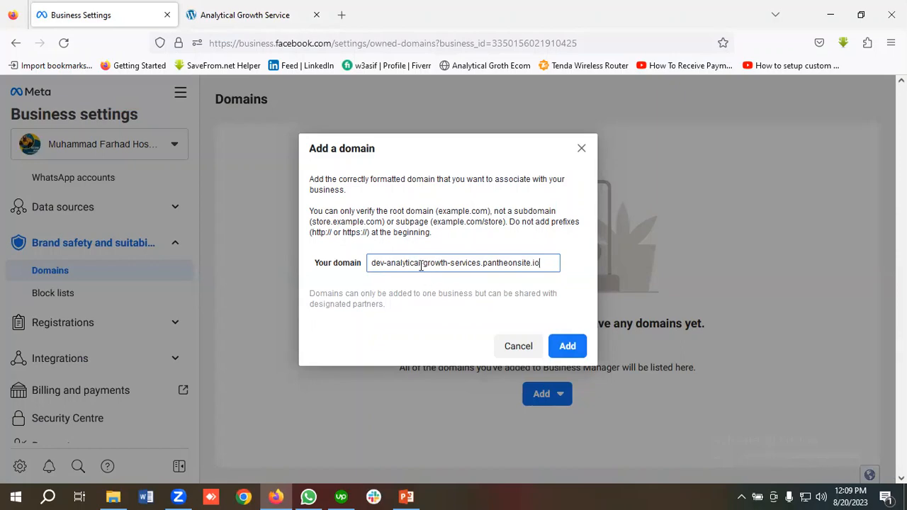
pyautogui.press('Return')
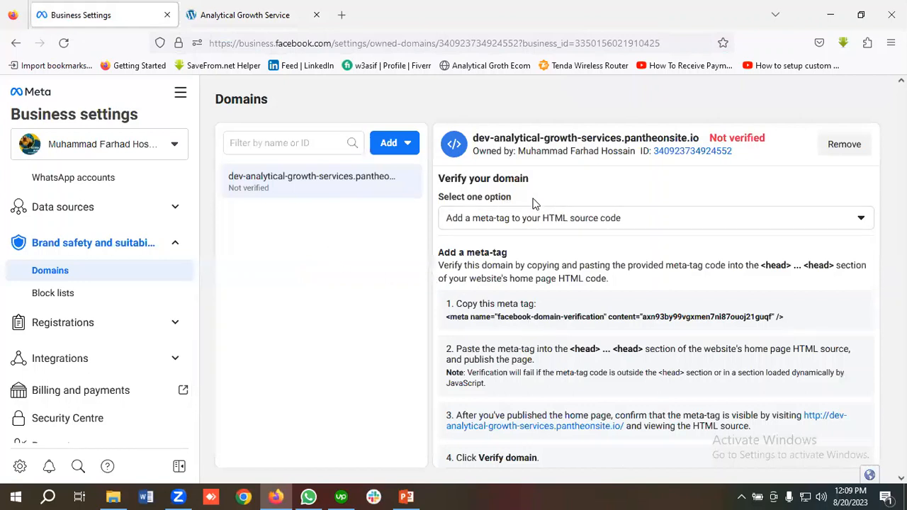
# Step: Choose adding a meta-tag to the HTML source code as the verification method and copy the provided meta tag
pyautogui.click(559, 224)
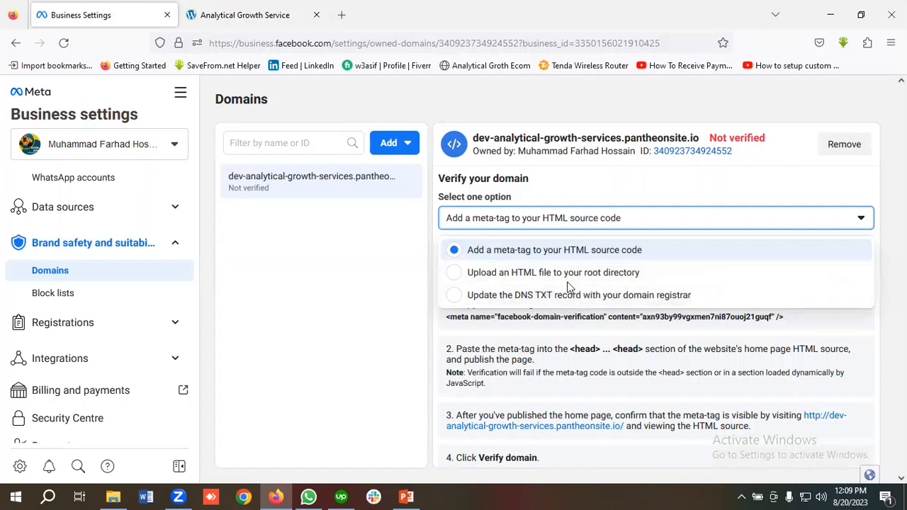
pyautogui.click(518, 250)
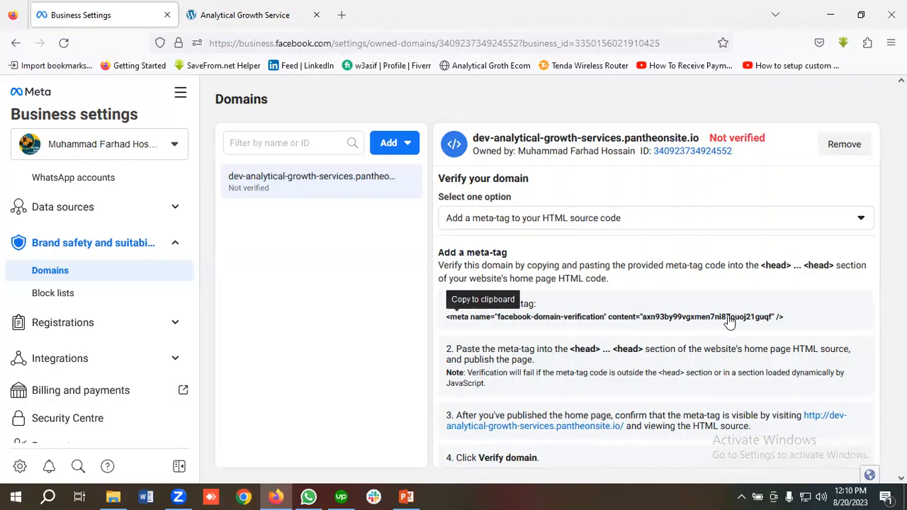
pyautogui.click(636, 322)
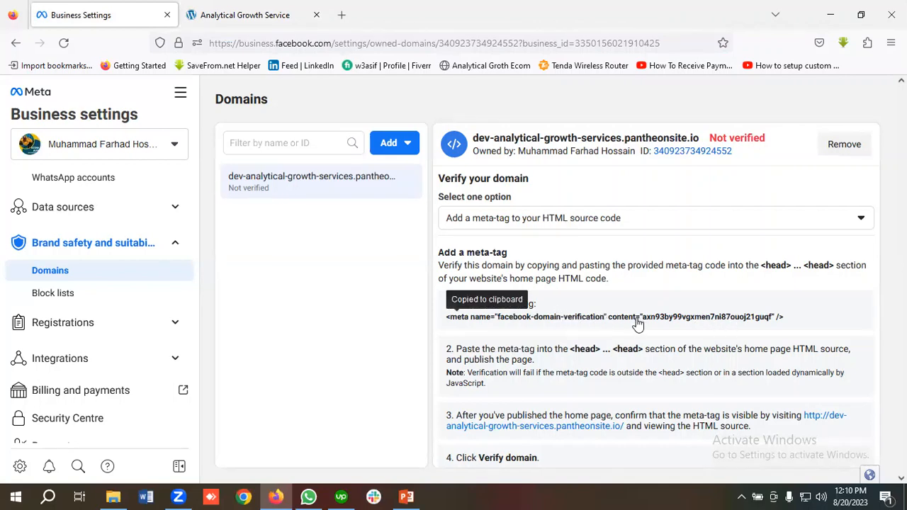
# Step: Open the website's WordPress dashboard by adding /wp-admin to the site address
pyautogui.click(267, 11)
pyautogui.click(312, 253)
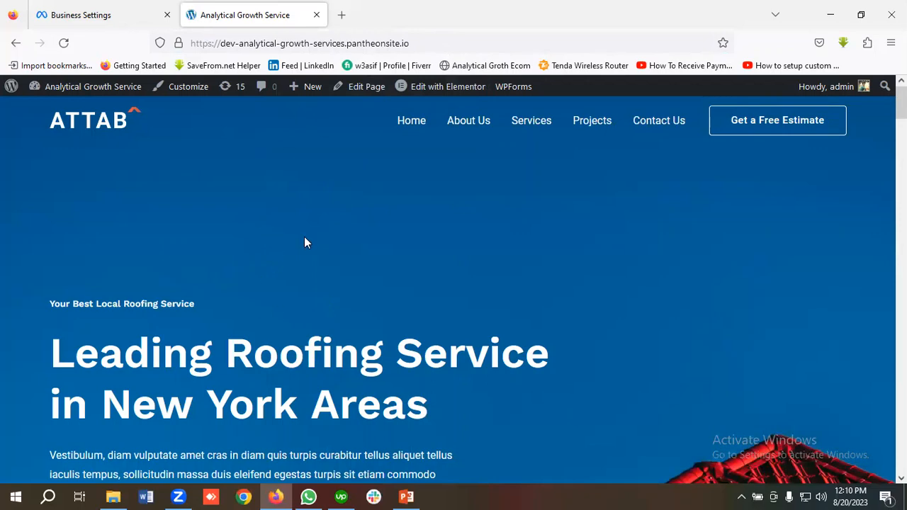
pyautogui.click(426, 43)
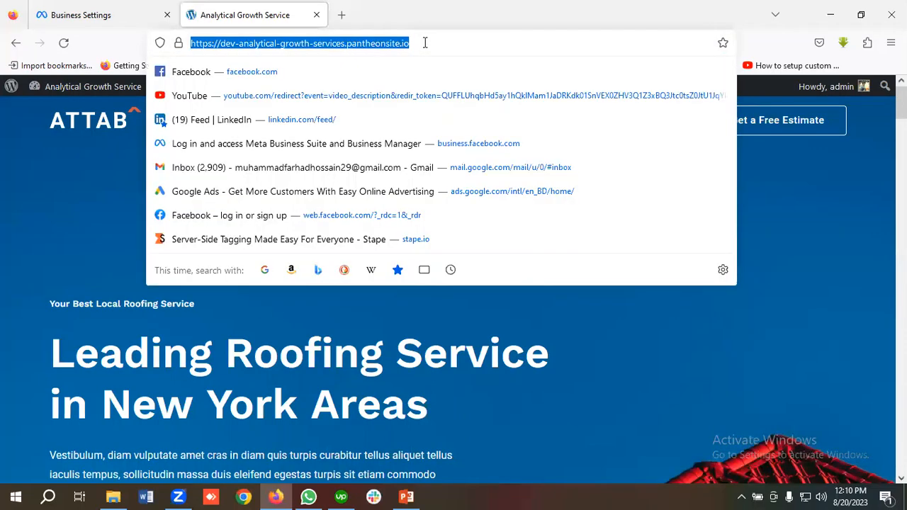
pyautogui.click(426, 42)
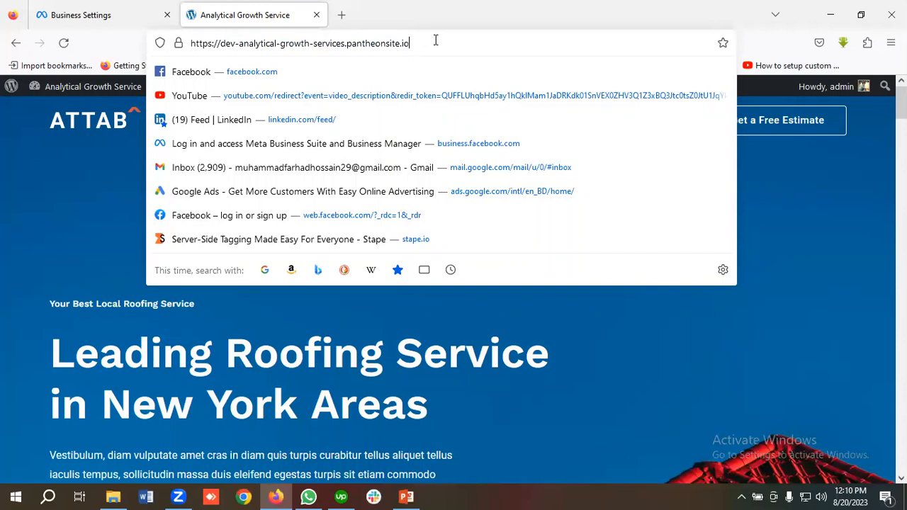
pyautogui.write('/wp')
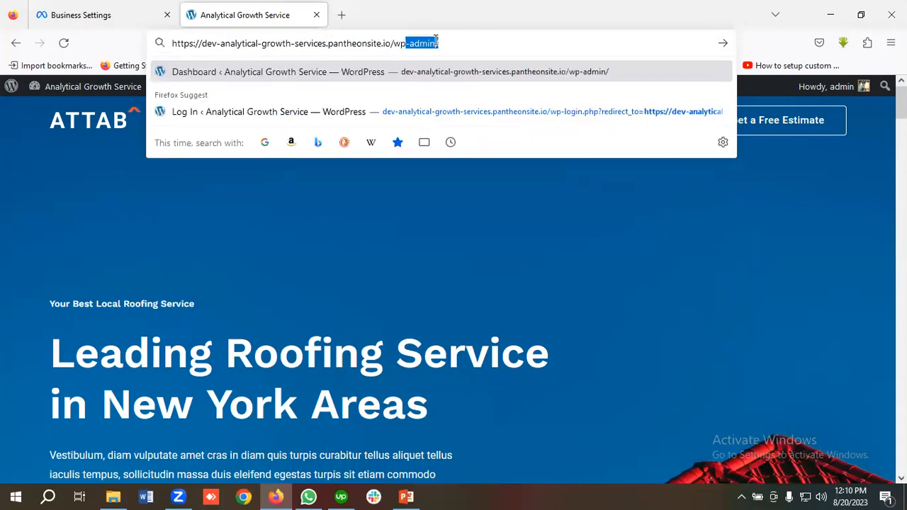
pyautogui.press('Return')
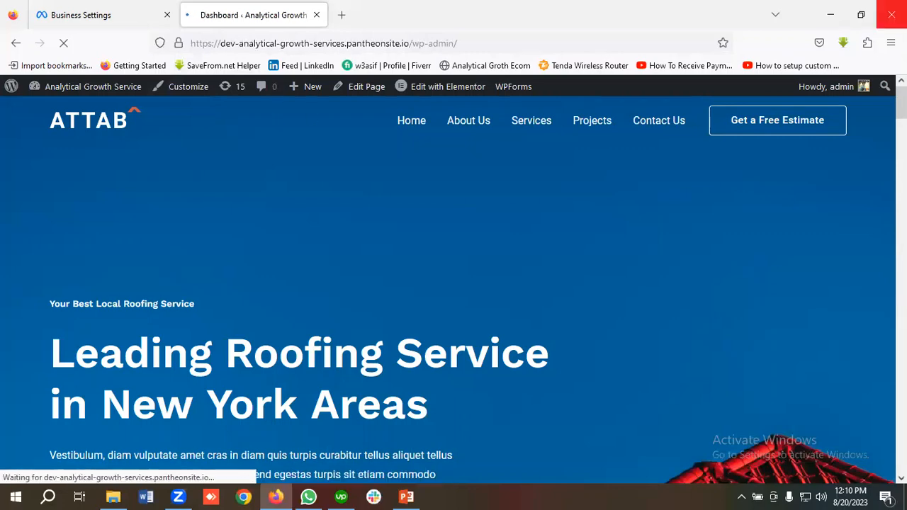
# Step: Open the Astra theme's header.php in the Theme File Editor
pyautogui.scroll(-2, 68, 275)
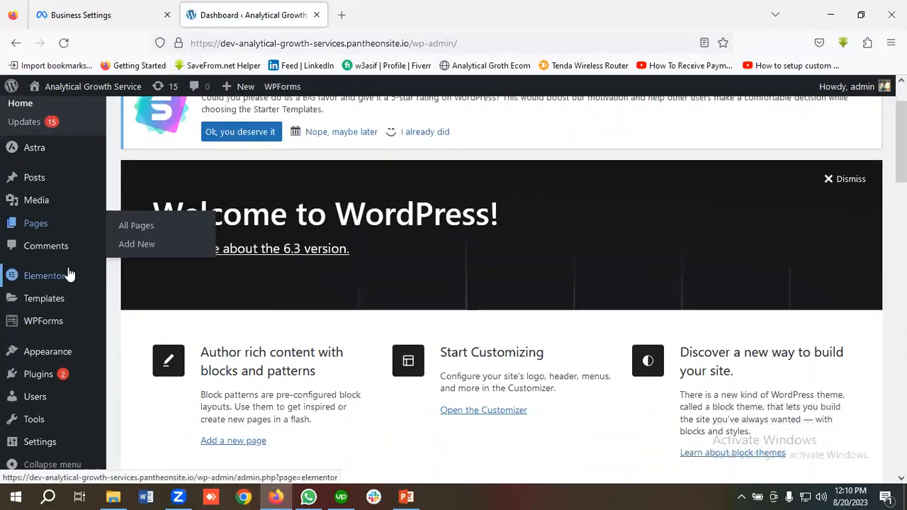
pyautogui.moveTo(47, 353)
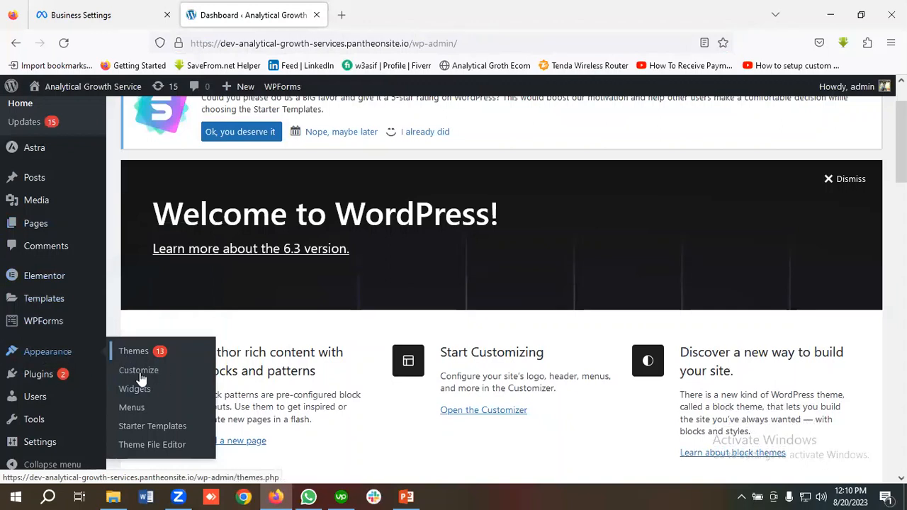
pyautogui.click(155, 446)
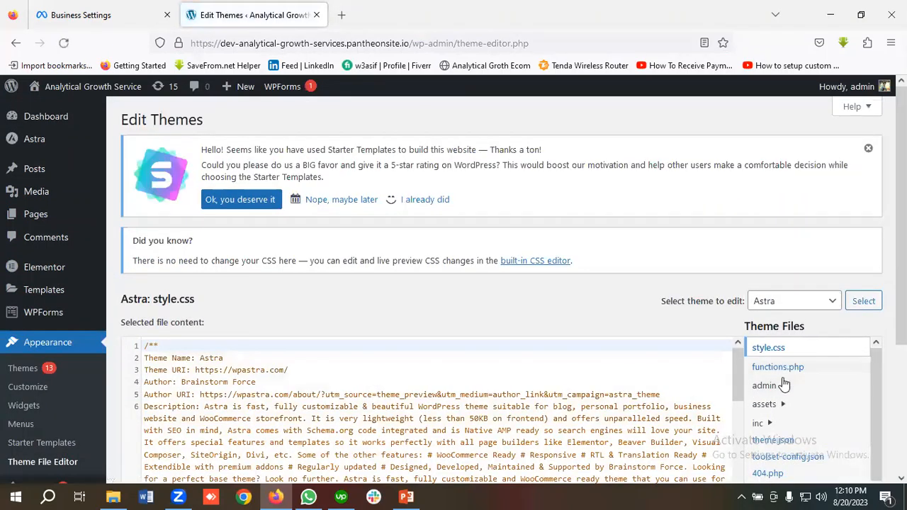
pyautogui.scroll(-2, 785, 383)
pyautogui.scroll(-2, 784, 384)
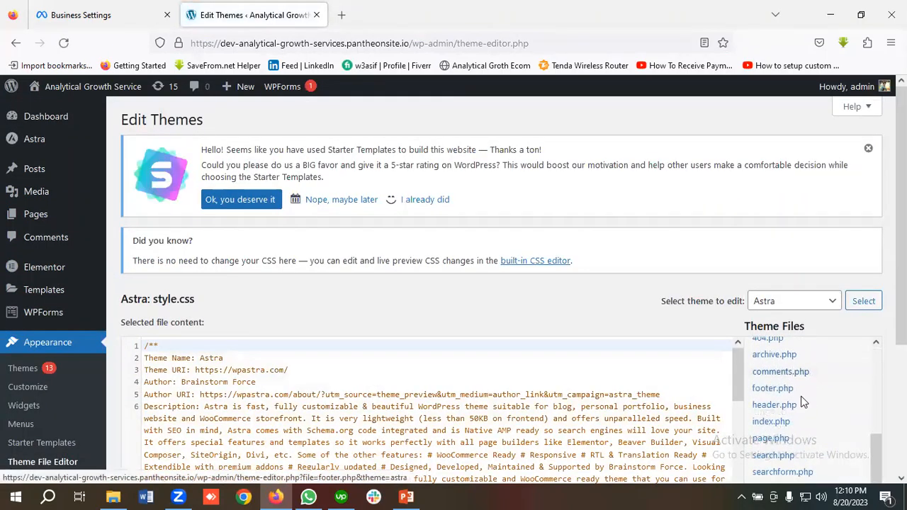
pyautogui.click(773, 408)
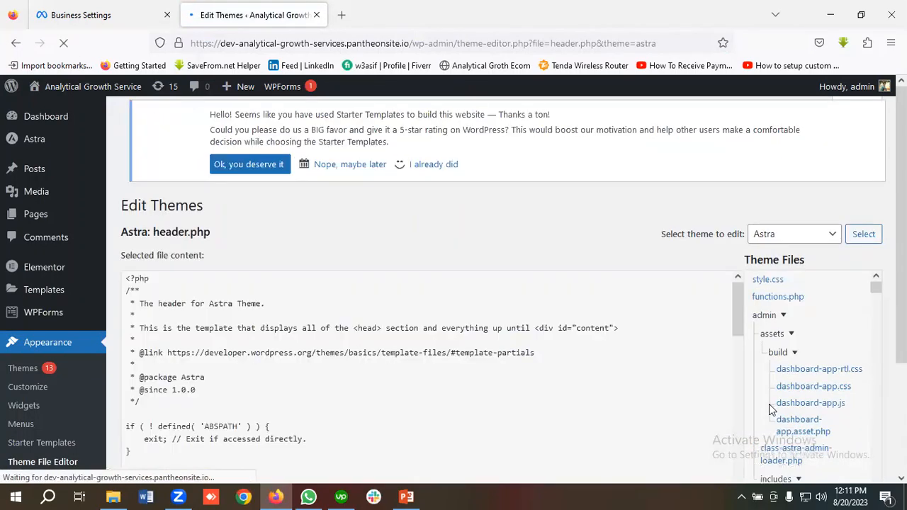
# Step: Paste the copied facebook-domain-verification meta tag on a new line directly below the opening <head> tag in header.php
pyautogui.scroll(-3, 246, 306)
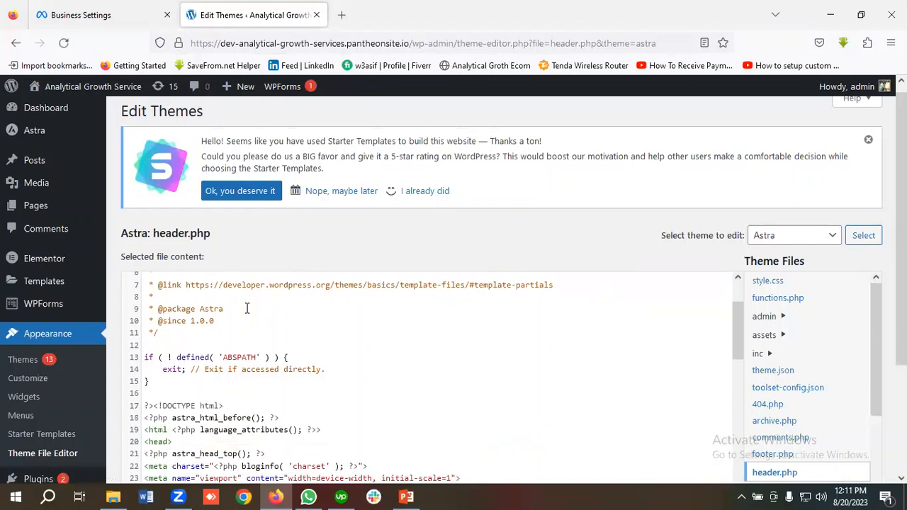
pyautogui.scroll(-2, 246, 307)
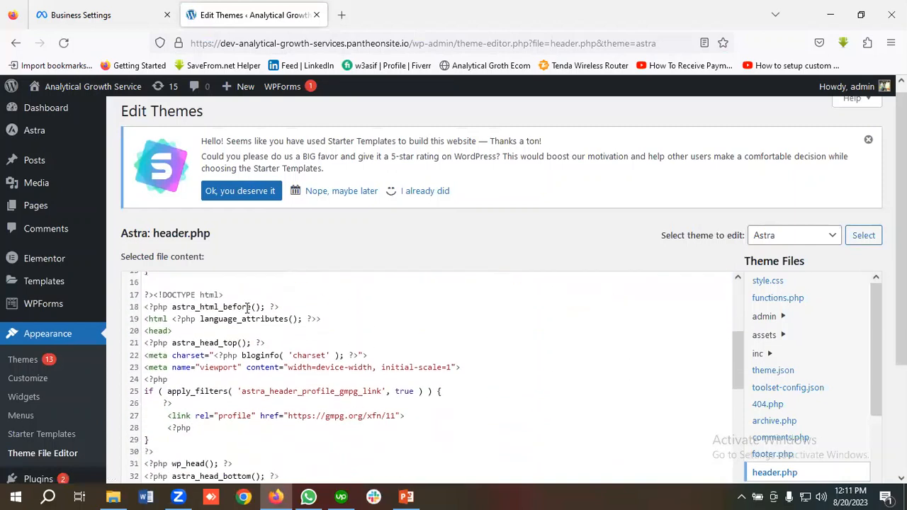
pyautogui.click(177, 331)
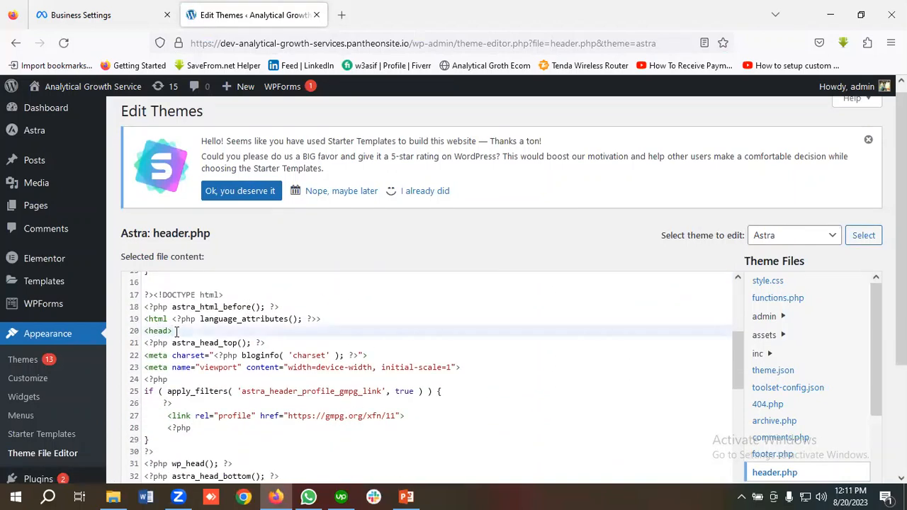
pyautogui.press('Return')
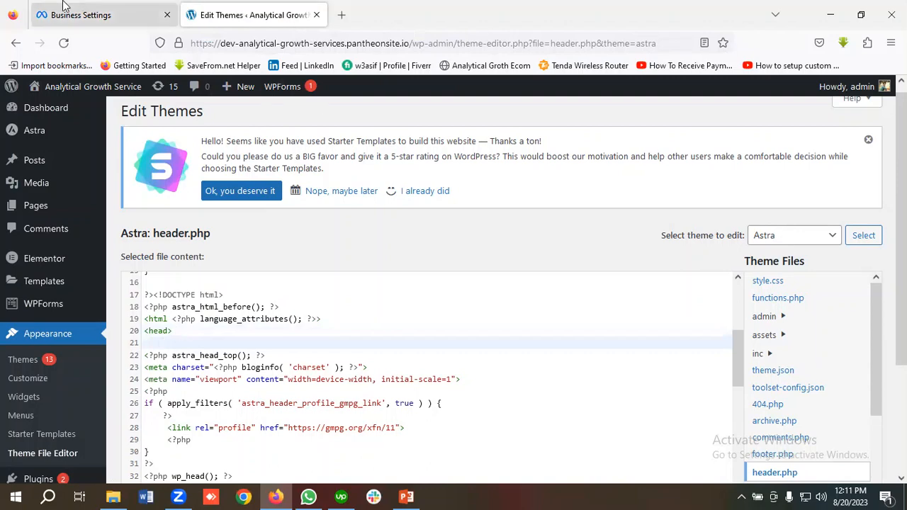
pyautogui.click(81, 15)
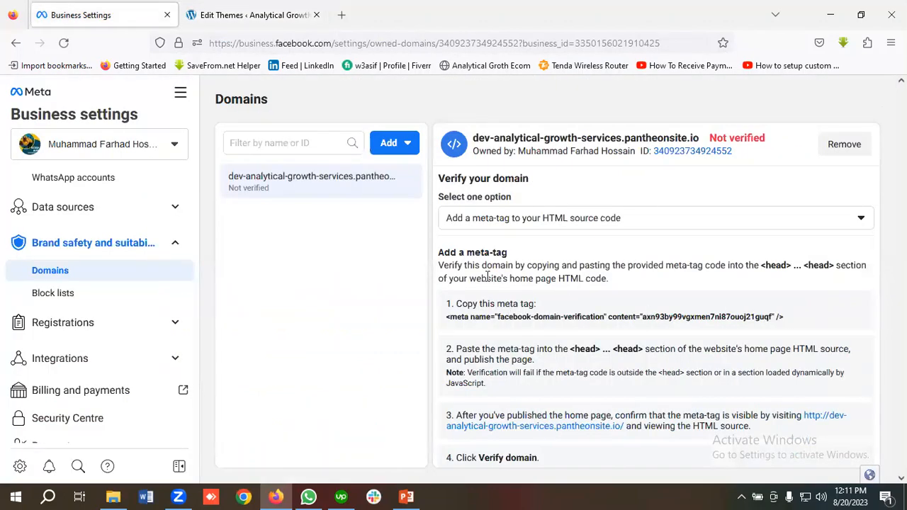
pyautogui.click(540, 322)
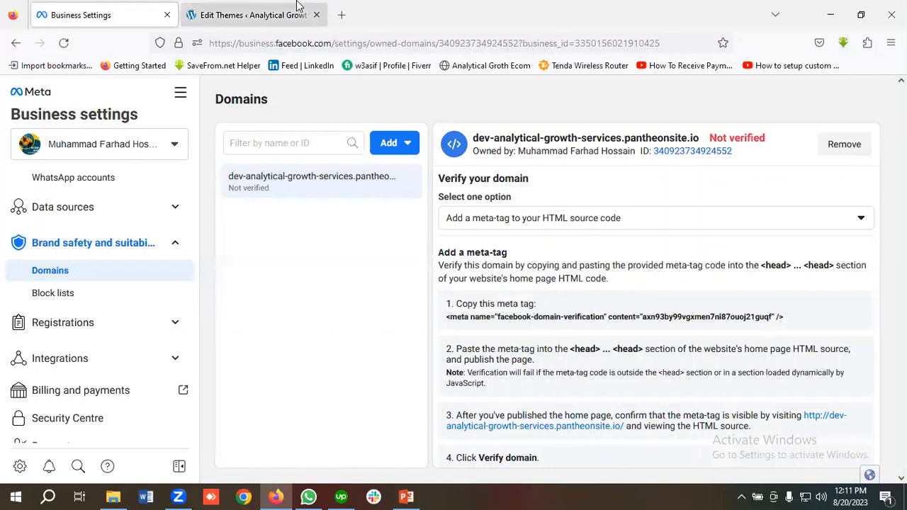
pyautogui.click(241, 15)
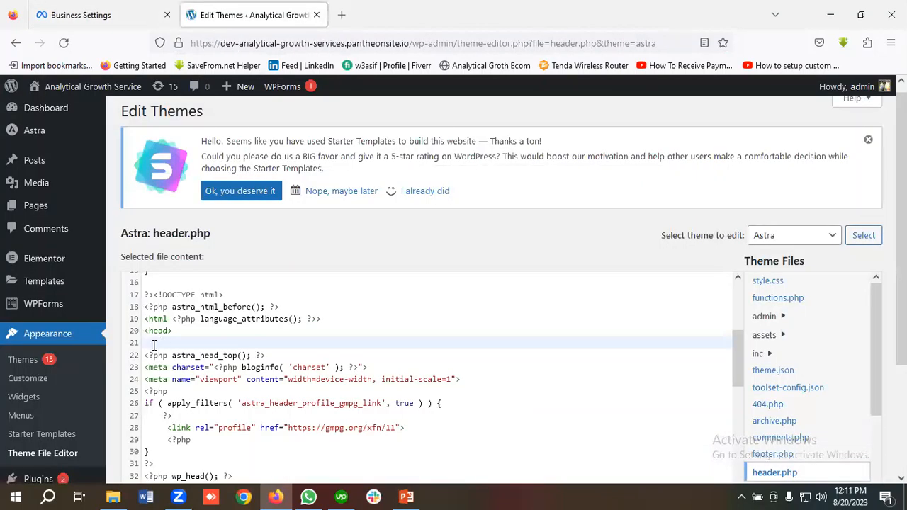
pyautogui.hotkey('ctrl', 'v')
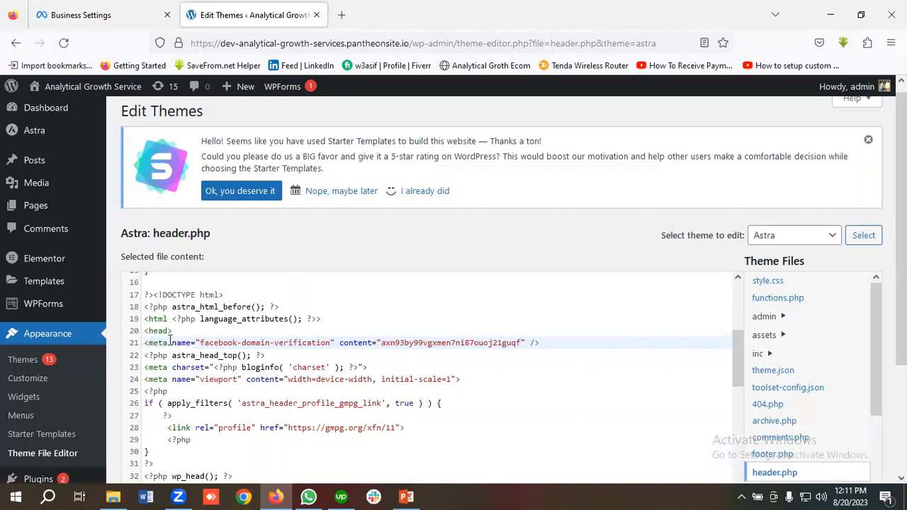
pyautogui.scroll(-8, 472, 302)
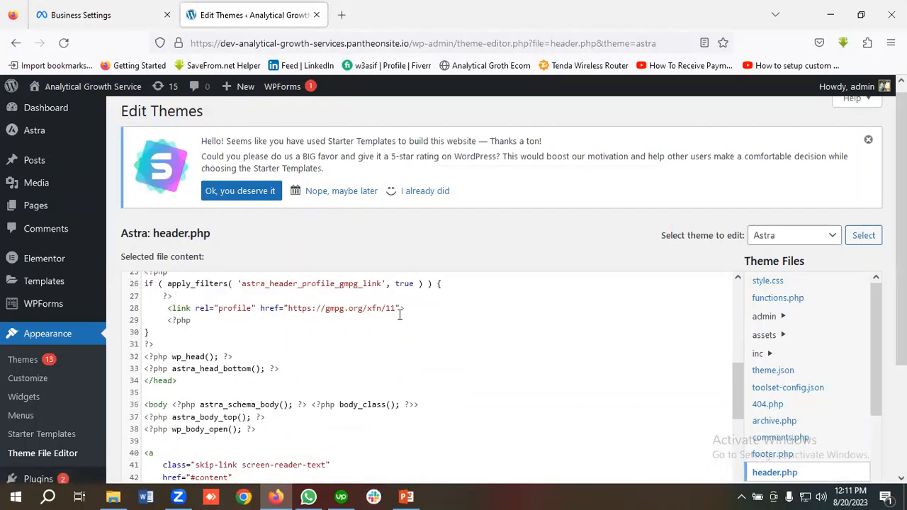
# Step: Save the edited header.php file in the Theme File Editor
pyautogui.scroll(-5, 272, 377)
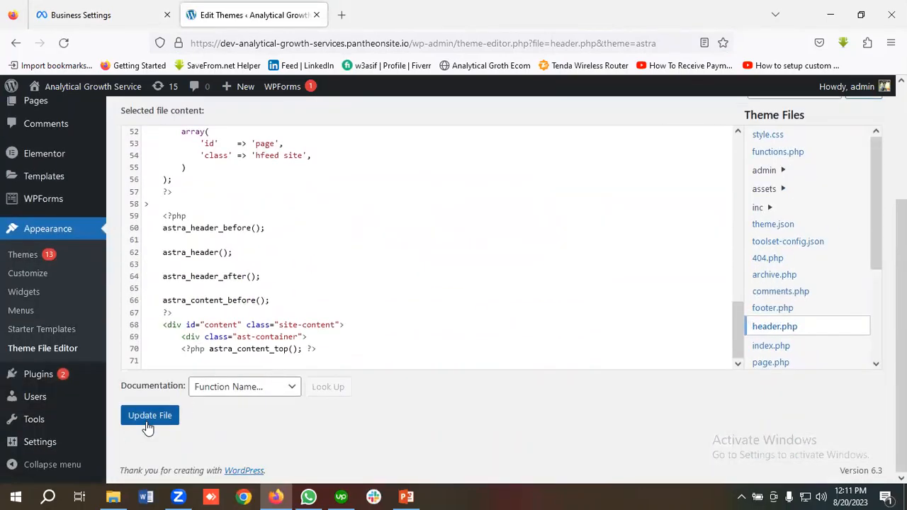
pyautogui.click(149, 418)
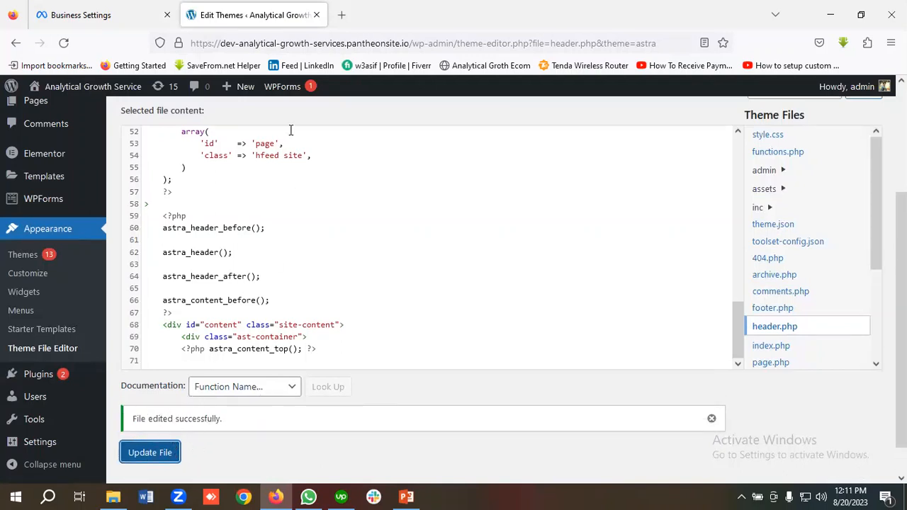
# Step: Open the website's home page from its root address and check that its About Us and Services pages load
pyautogui.moveTo(411, 43); pyautogui.dragTo(672, 43)
pyautogui.press('BackSpace')
pyautogui.press('Return')
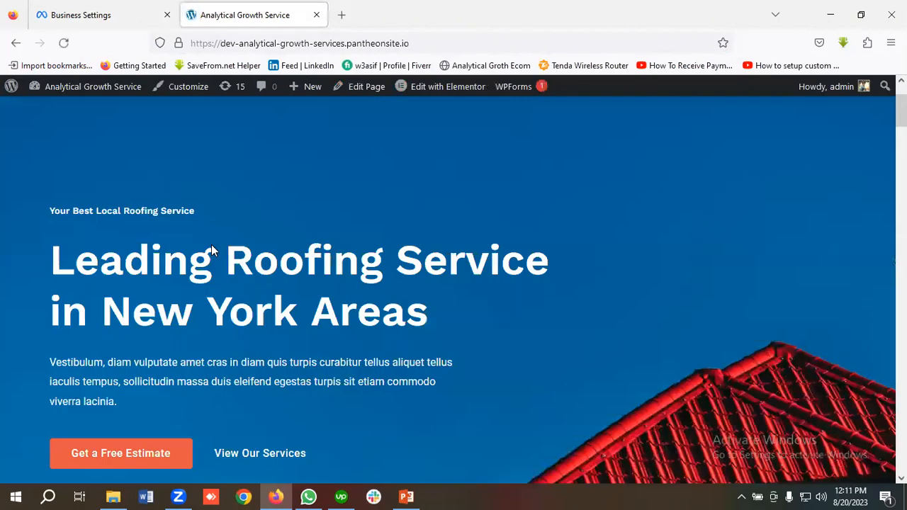
pyautogui.click(468, 121)
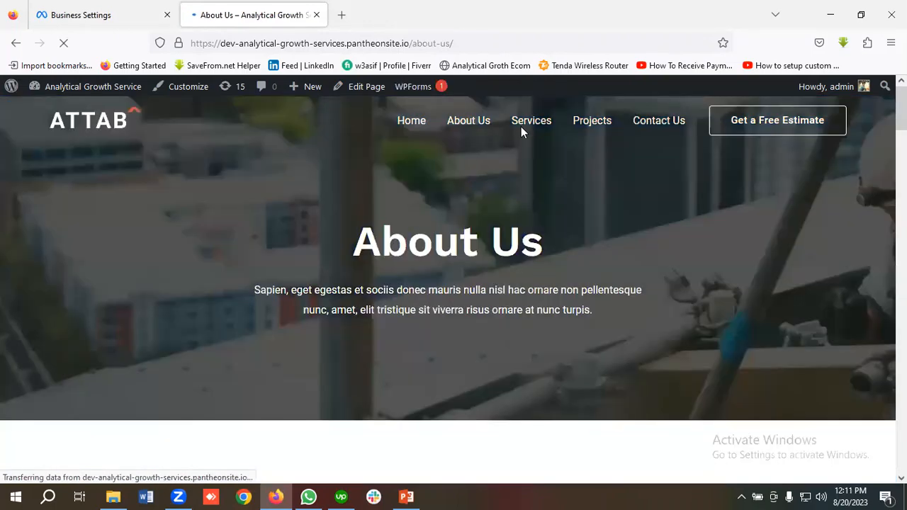
pyautogui.click(533, 126)
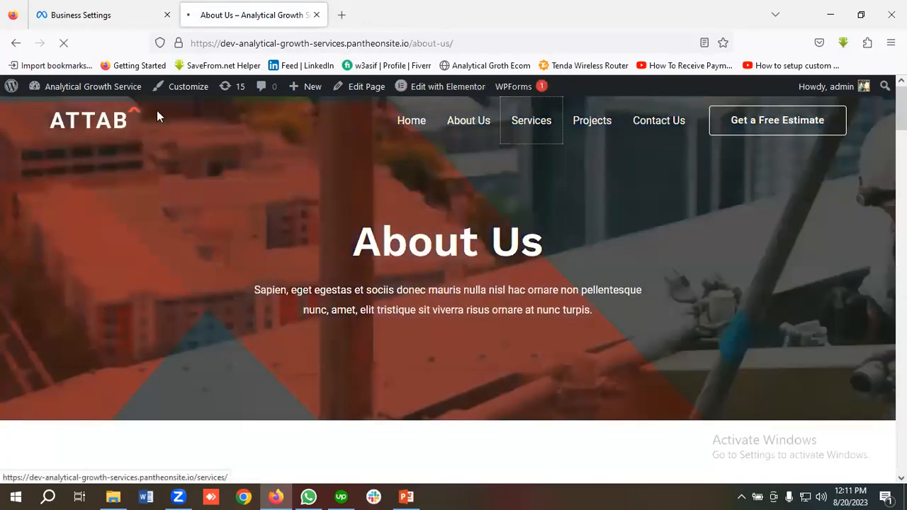
# Step: Return to Meta Business settings, reduce the page zoom to 90%, and run the domain verification, closing its confirmation
pyautogui.click(77, 16)
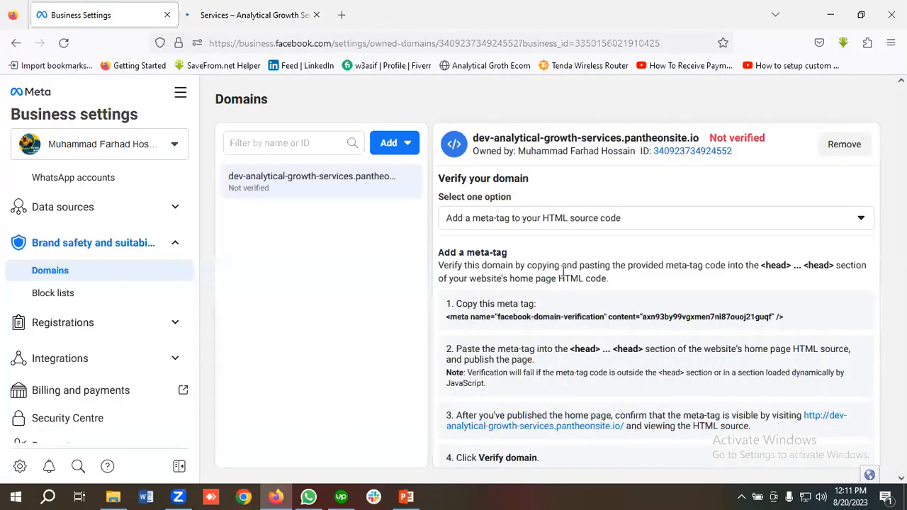
pyautogui.click(890, 43)
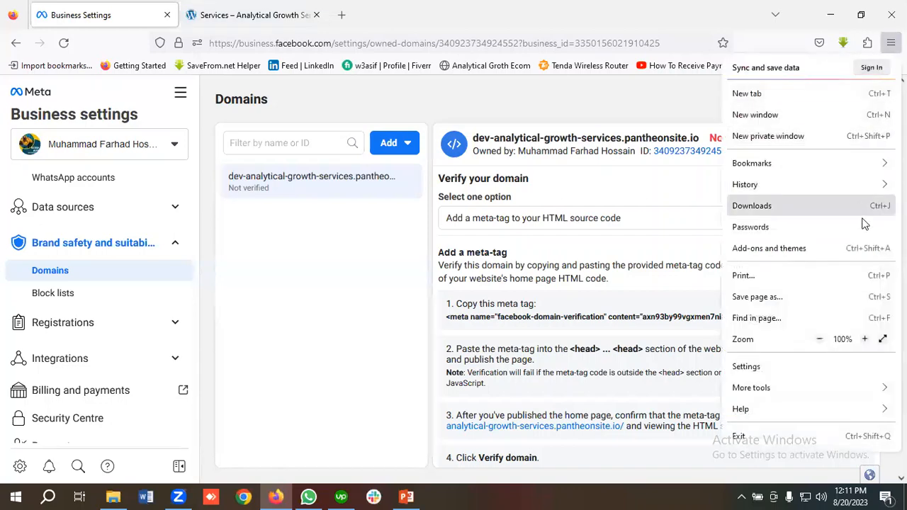
pyautogui.click(819, 339)
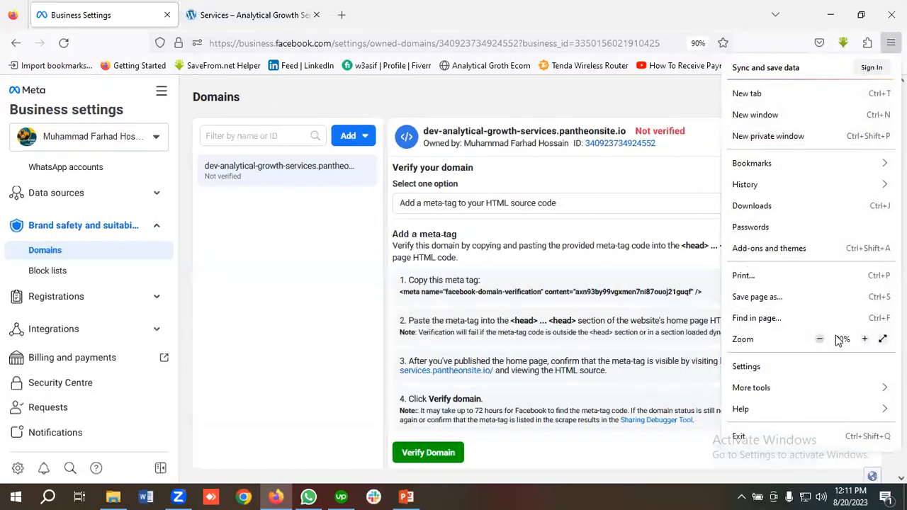
pyautogui.click(423, 454)
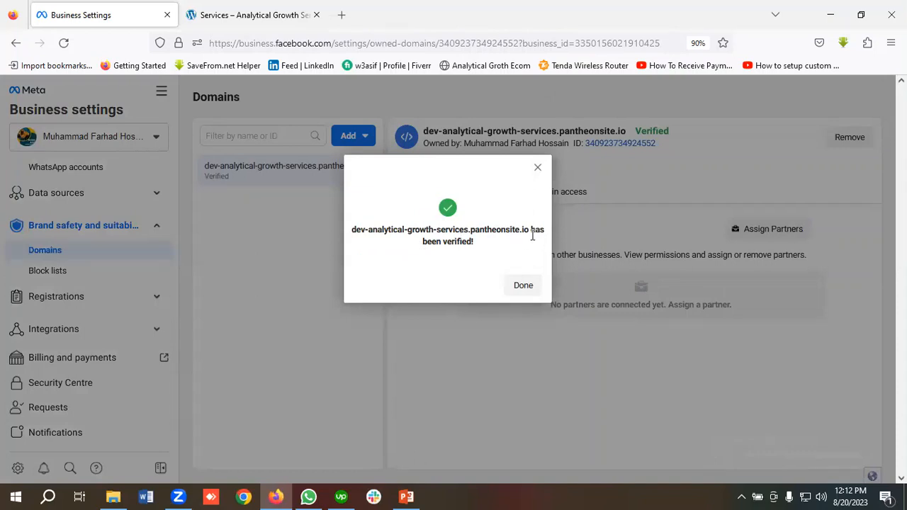
pyautogui.click(523, 286)
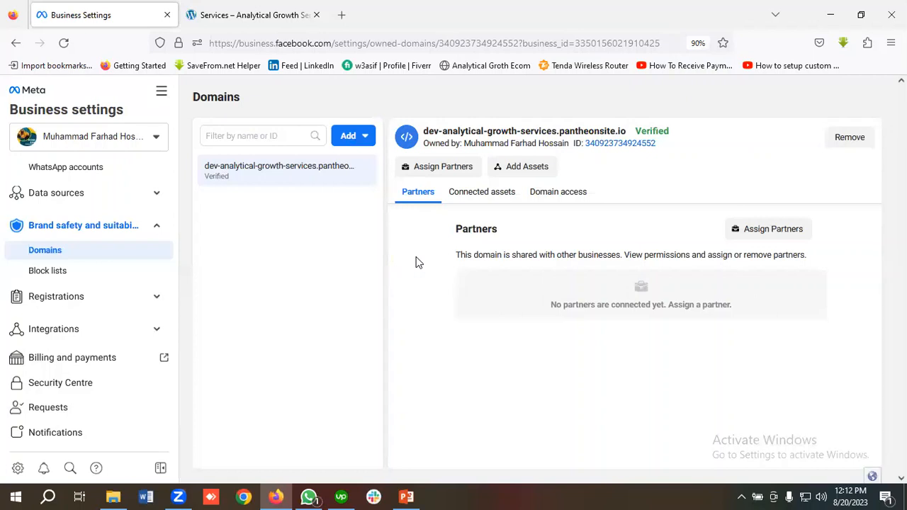
# Step: Review the domain's options for assigning a partner and adding assets, closing each dialog without making changes
pyautogui.click(438, 168)
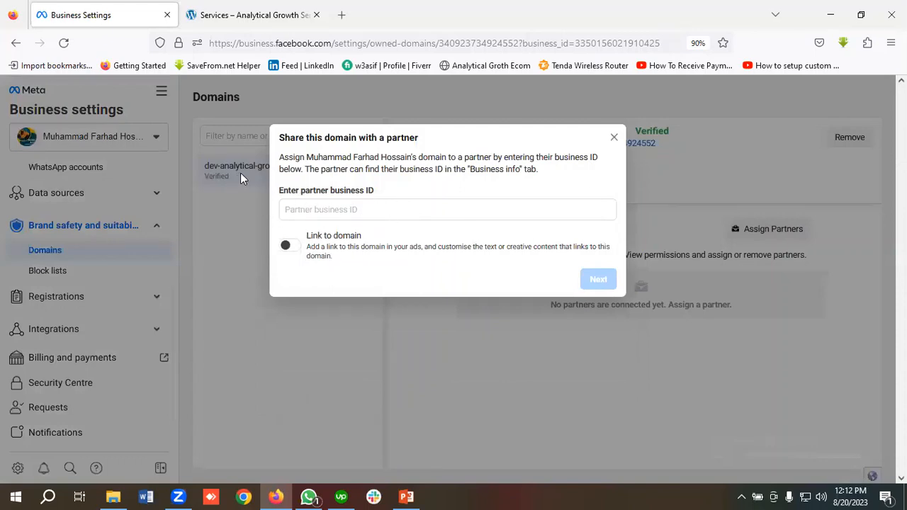
pyautogui.click(614, 139)
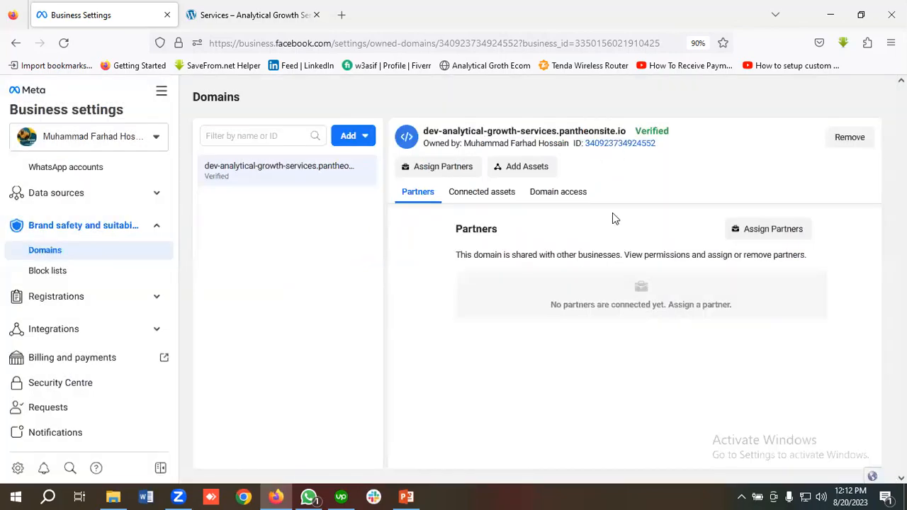
pyautogui.click(534, 168)
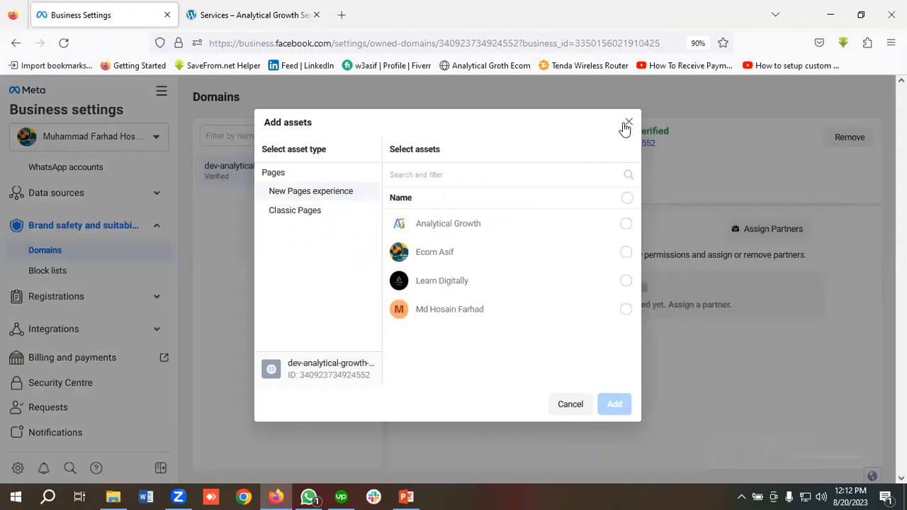
pyautogui.click(628, 122)
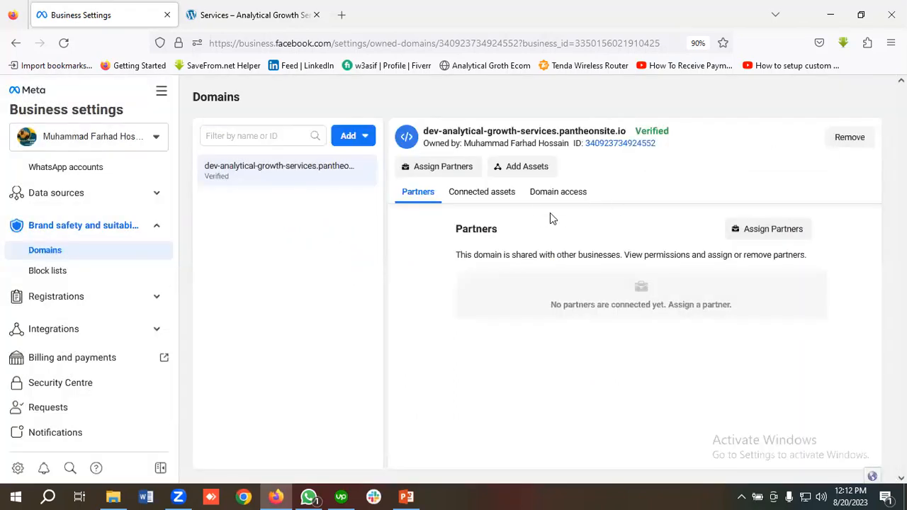